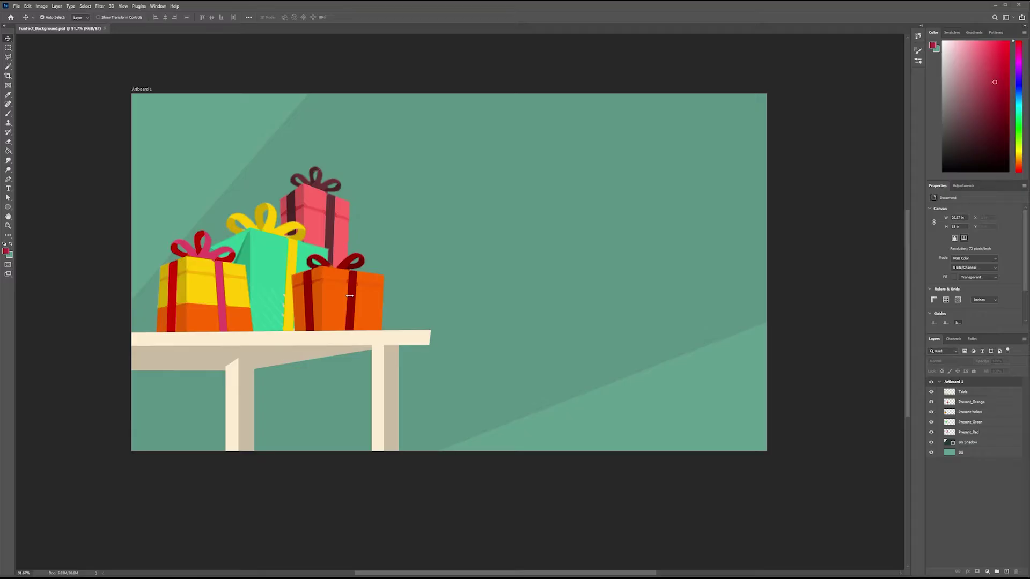
Hide and re-show the Table, BG Shadow and BG layers to confirm they are separate, leaving all visible
click(931, 391)
click(931, 391)
click(931, 442)
click(931, 443)
click(931, 453)
click(931, 453)
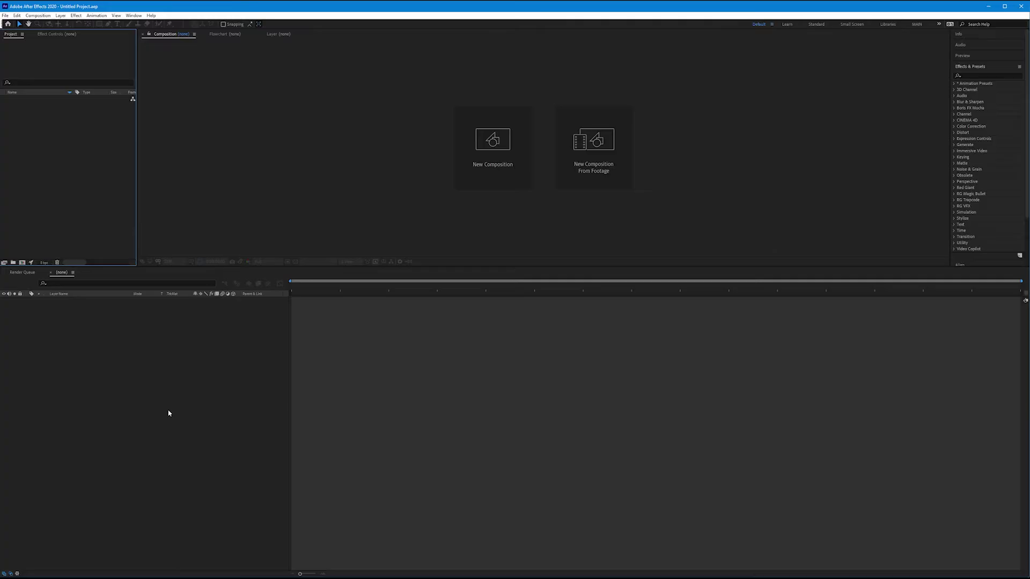
Import FunFact_Background.psd from the Birthday Data Exercise folder into the project
double_click(51, 142)
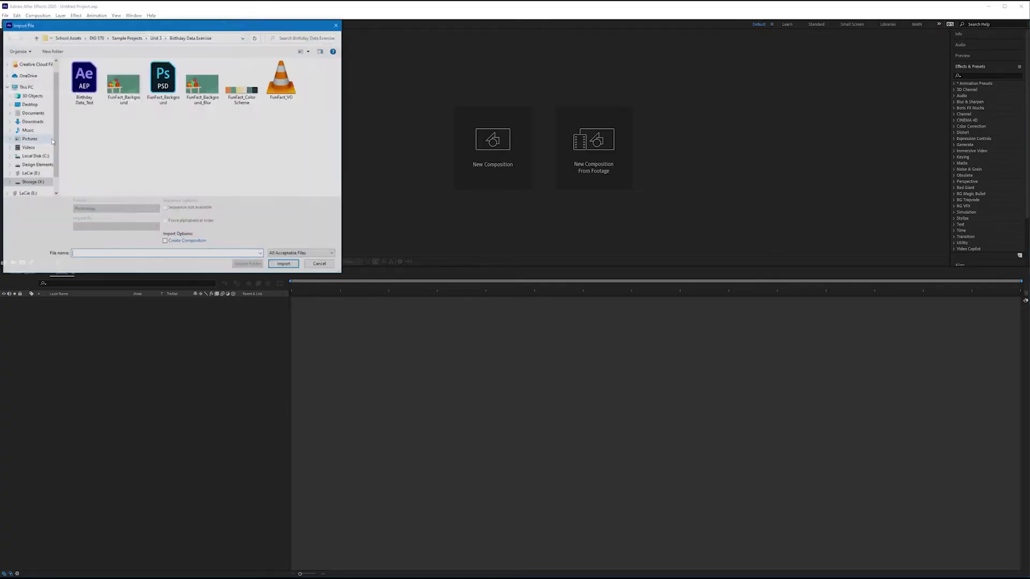
click(162, 91)
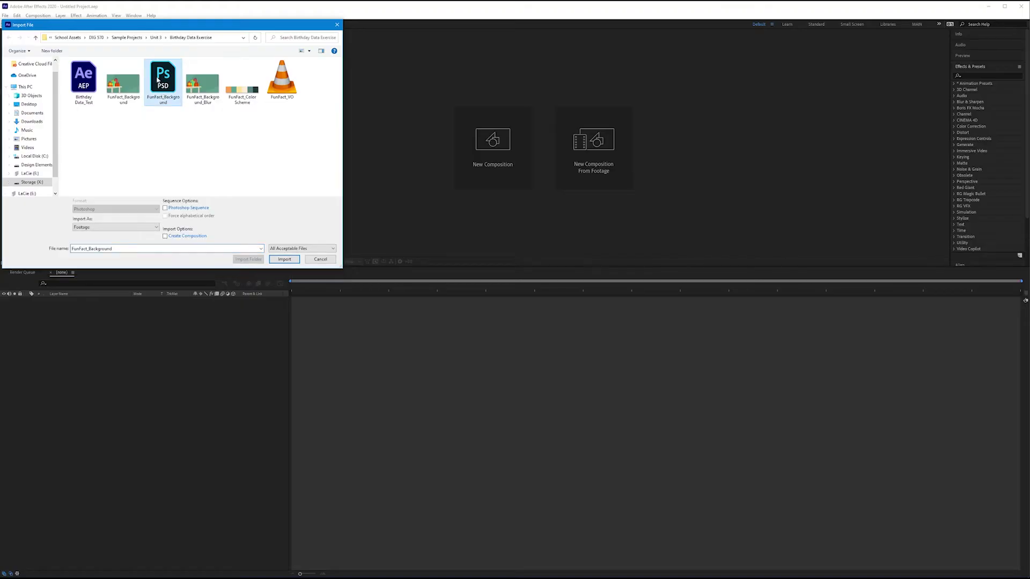
click(284, 259)
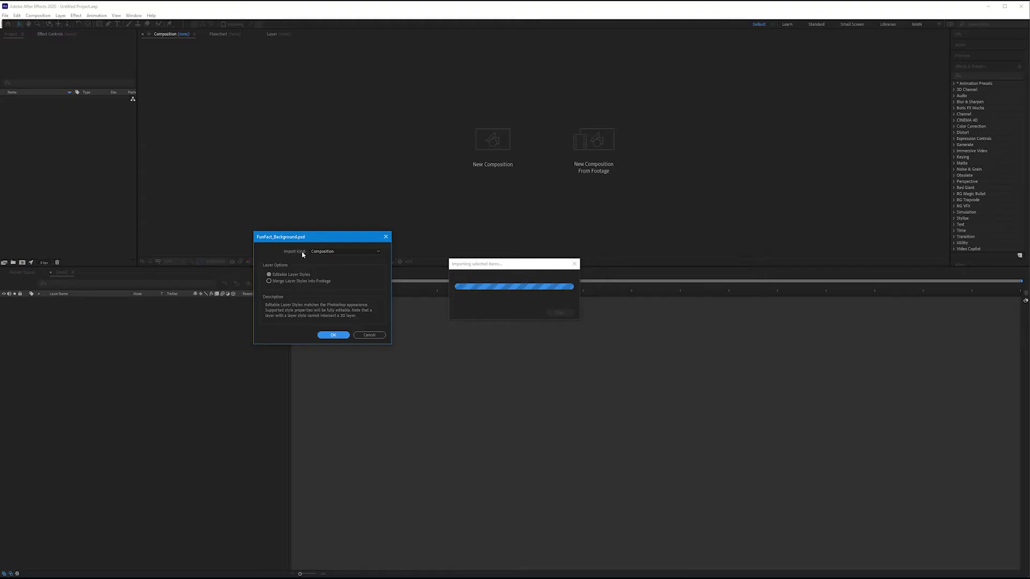
Import the PSD as a Composition with Editable Layer Styles
click(318, 252)
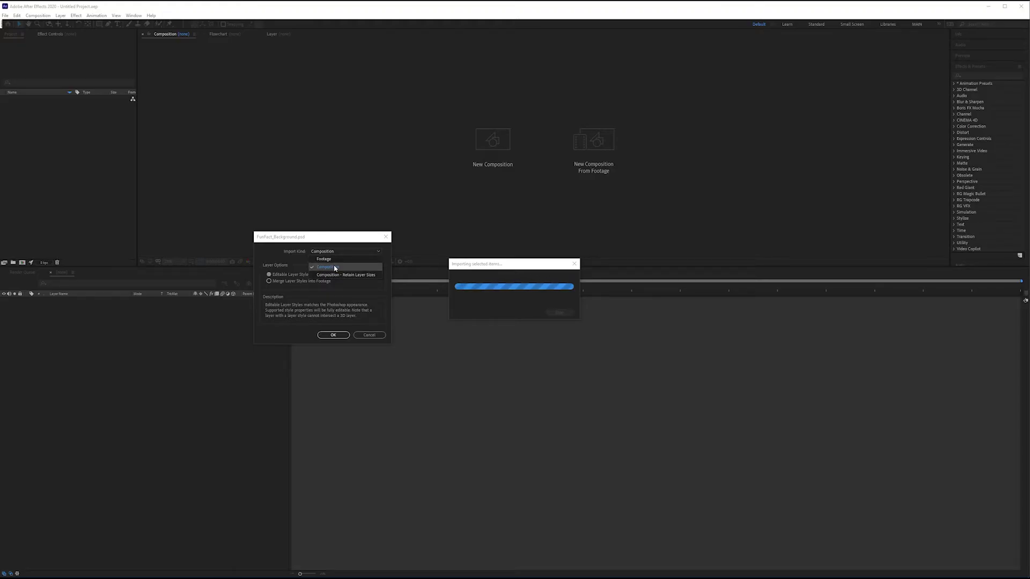
click(331, 267)
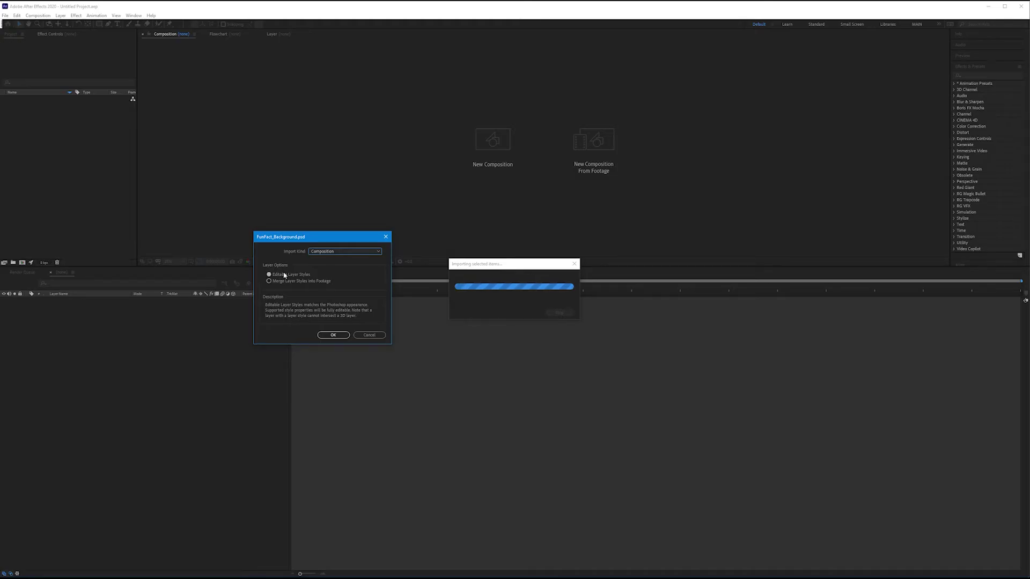
click(333, 335)
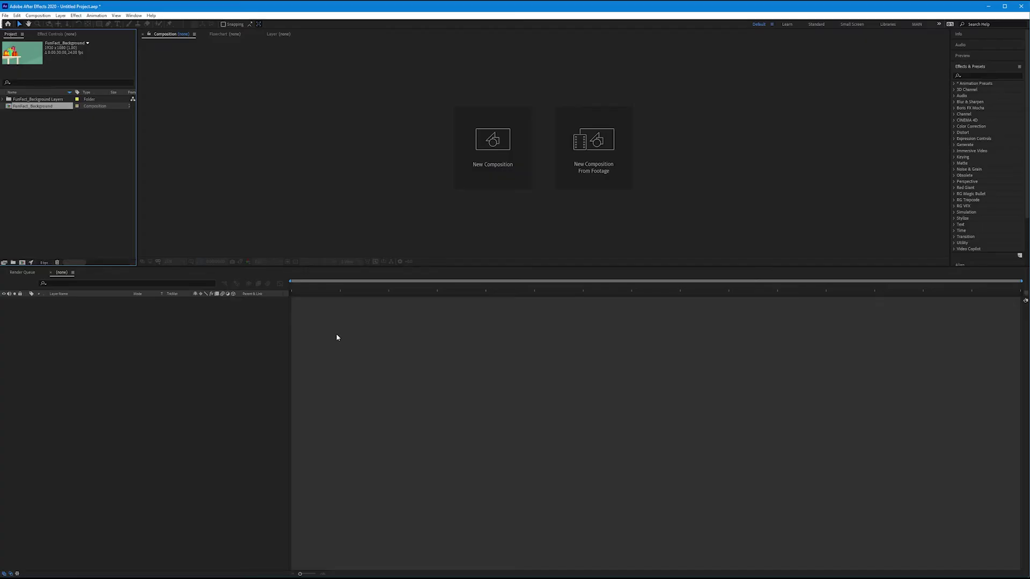
Expand the FunFact_Background Layers folder and select the Artboard 1 composition
click(5, 100)
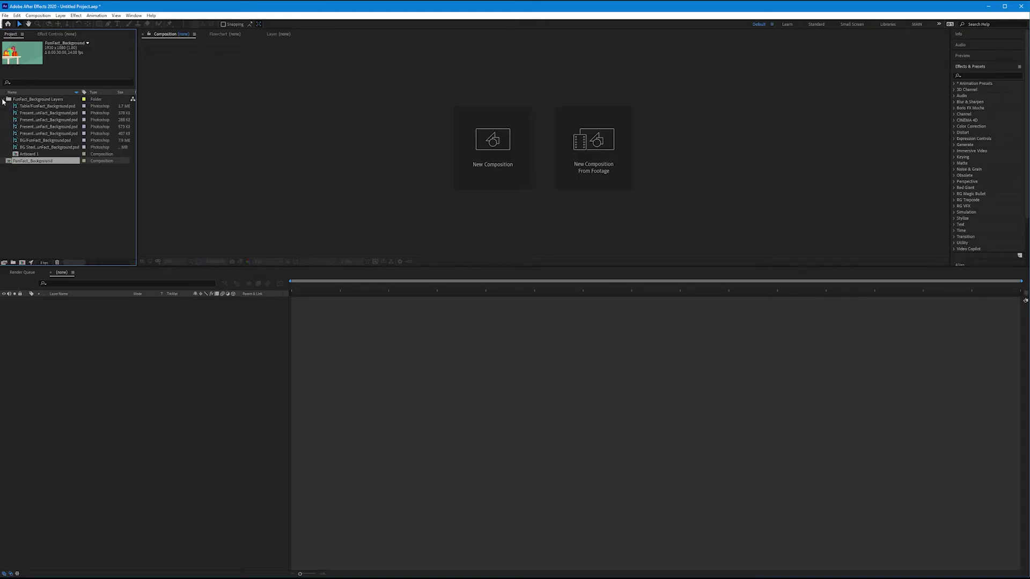
click(34, 154)
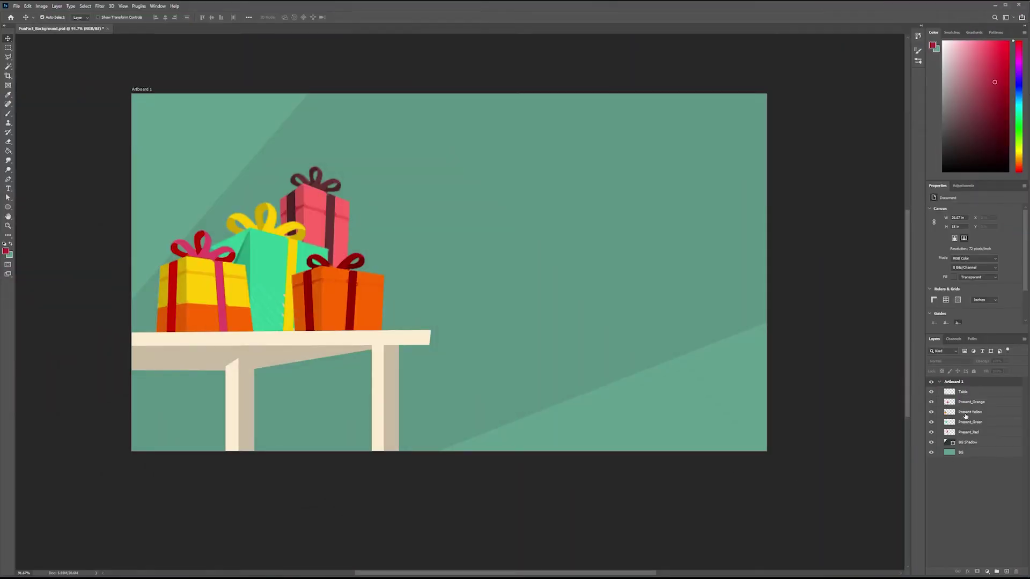
Create Group 1 inside Artboard 1 in Photoshop, then remove it again with Ctrl+Shift+G
click(941, 383)
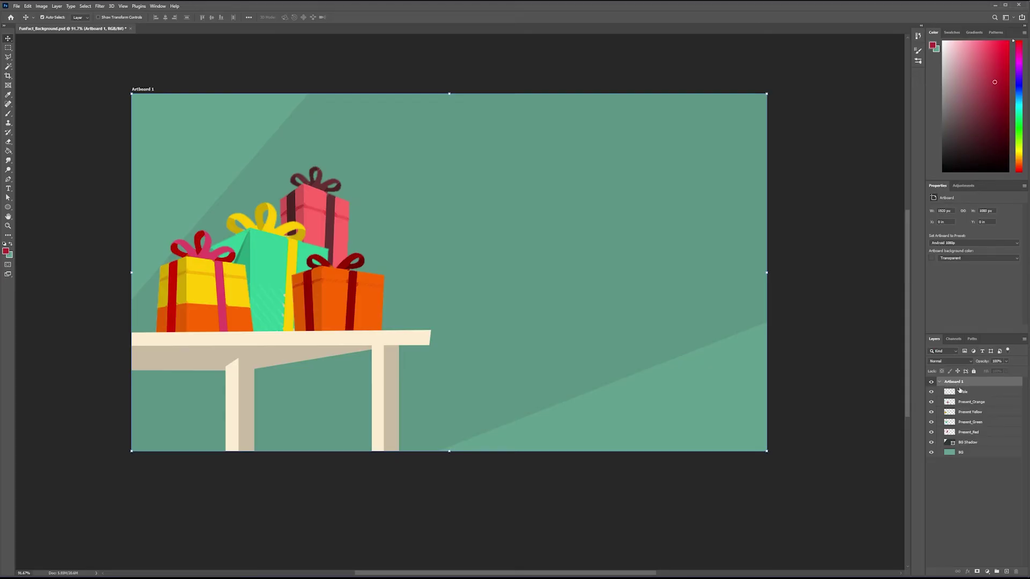
click(996, 572)
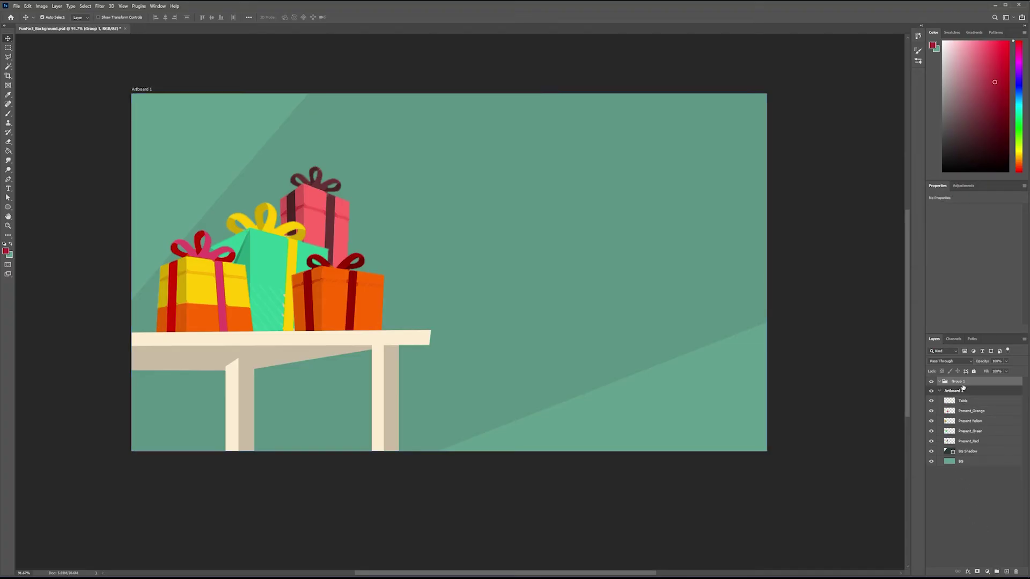
drag(959, 395, 959, 397)
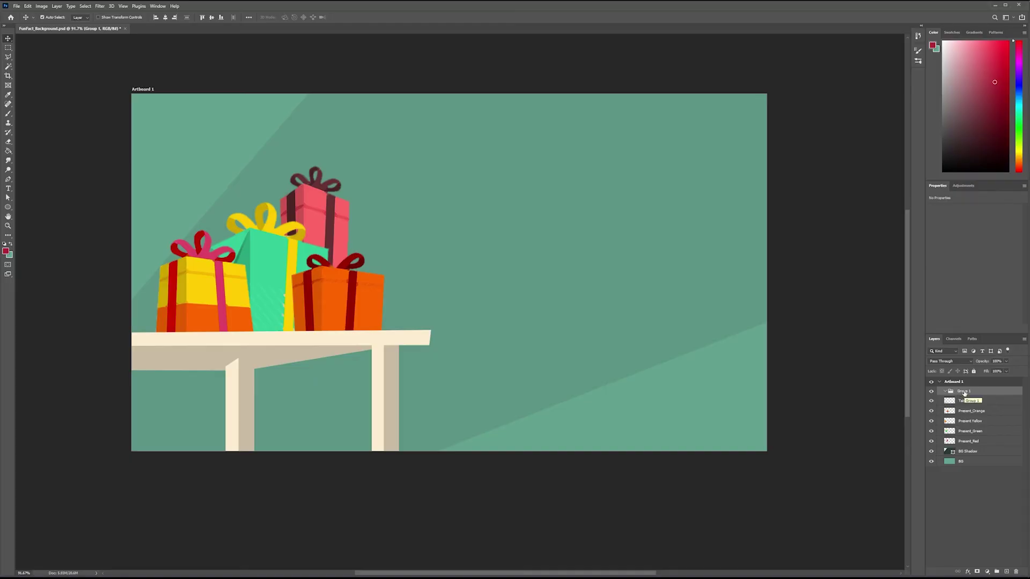
key(ctrl+shift+g)
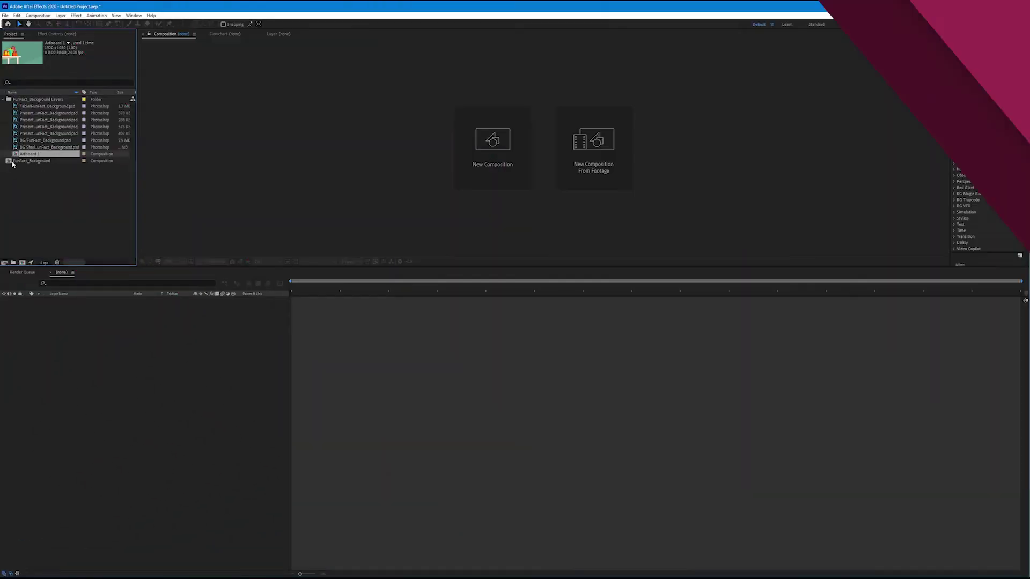
Open the FunFact_Background composition in the viewer and timeline, showing its Artboard 1 layer
click(20, 163)
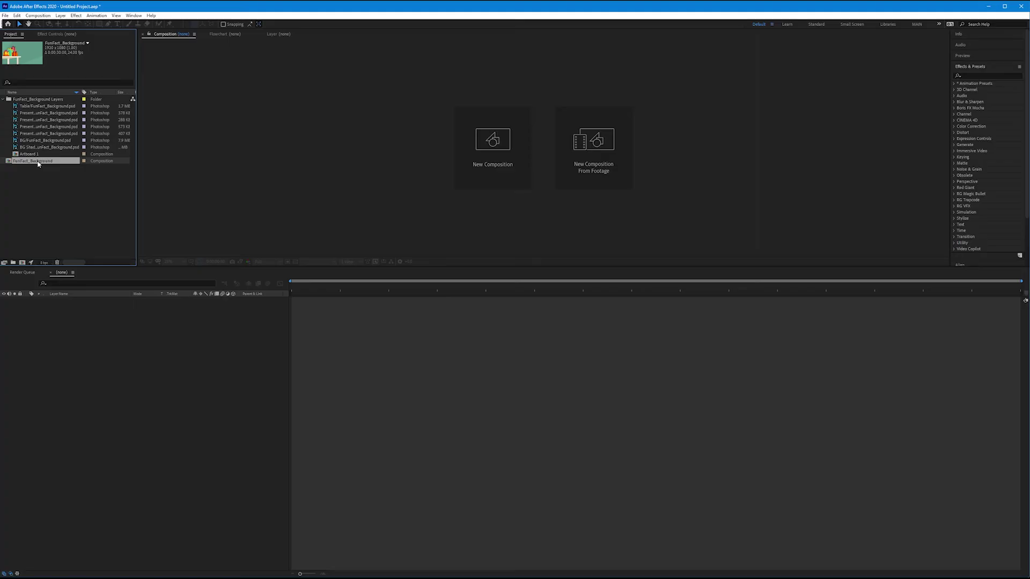
double_click(38, 161)
click(73, 302)
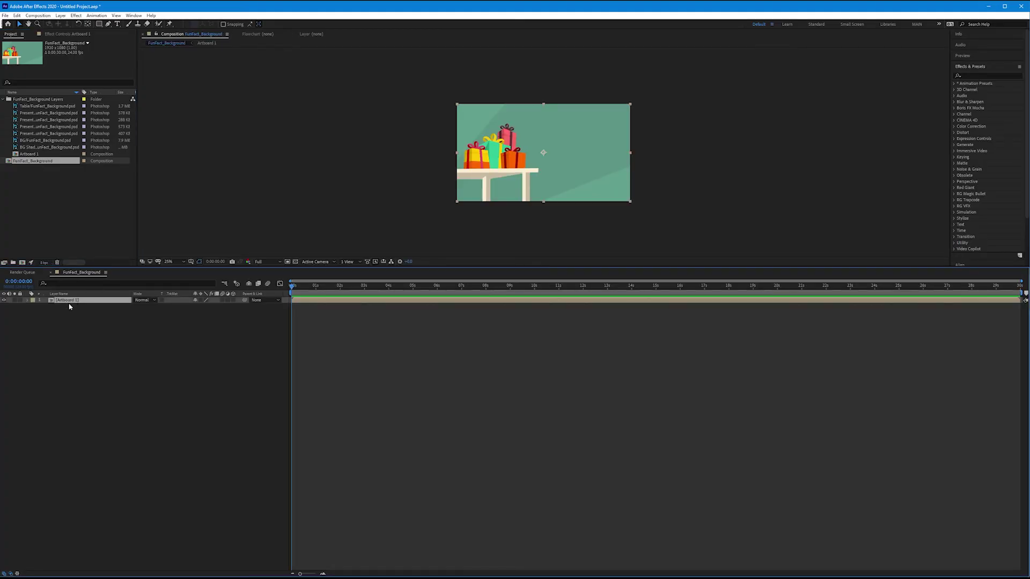
click(25, 155)
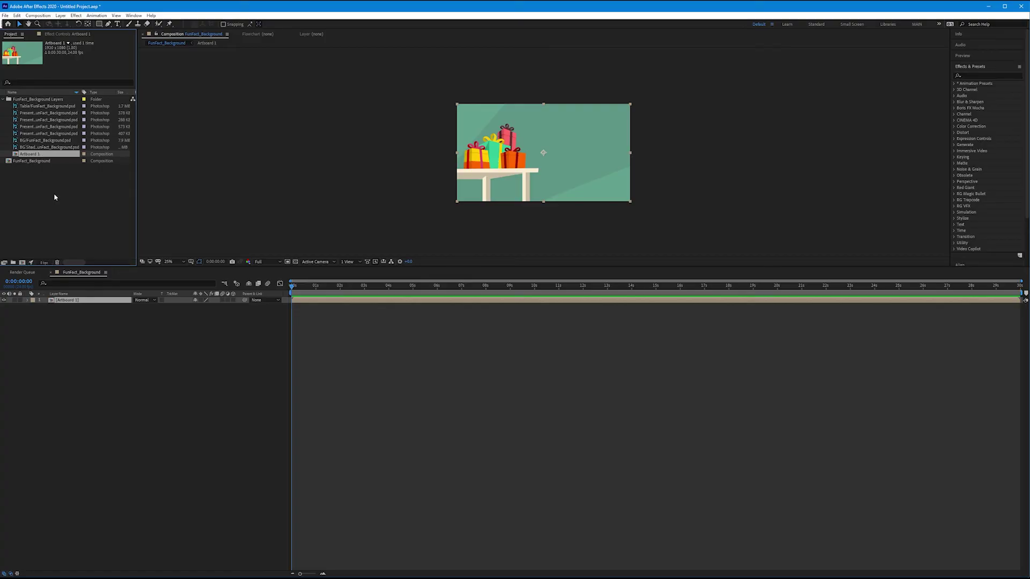
Open the Artboard 1 precomp to reveal its Table, four Present, BG Shadow and BG layers
double_click(68, 301)
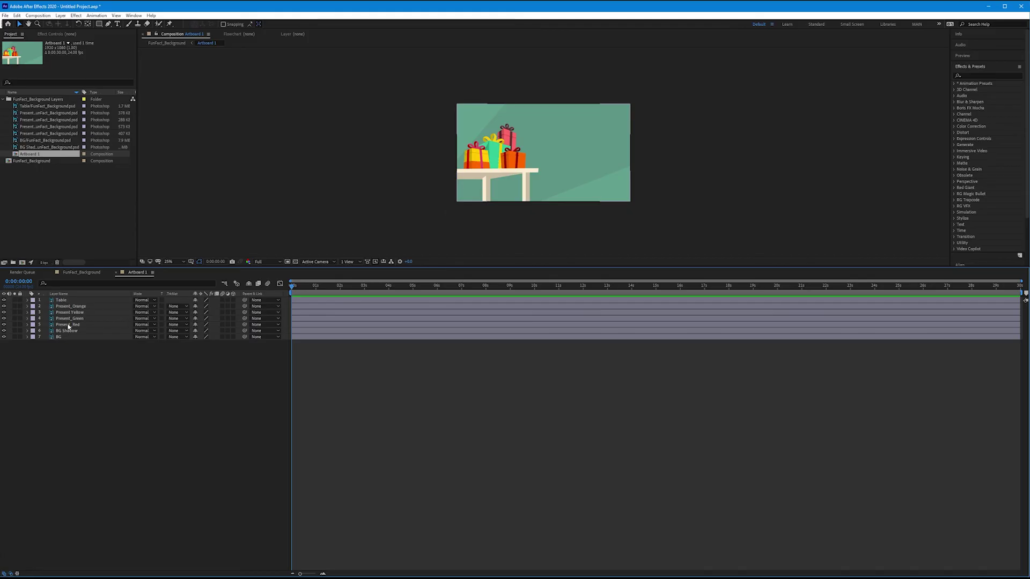
Stagger the four presents' Position keyframes so they drop onto the table one after another
click(71, 306)
shift+click(68, 324)
key(ctrl+v)
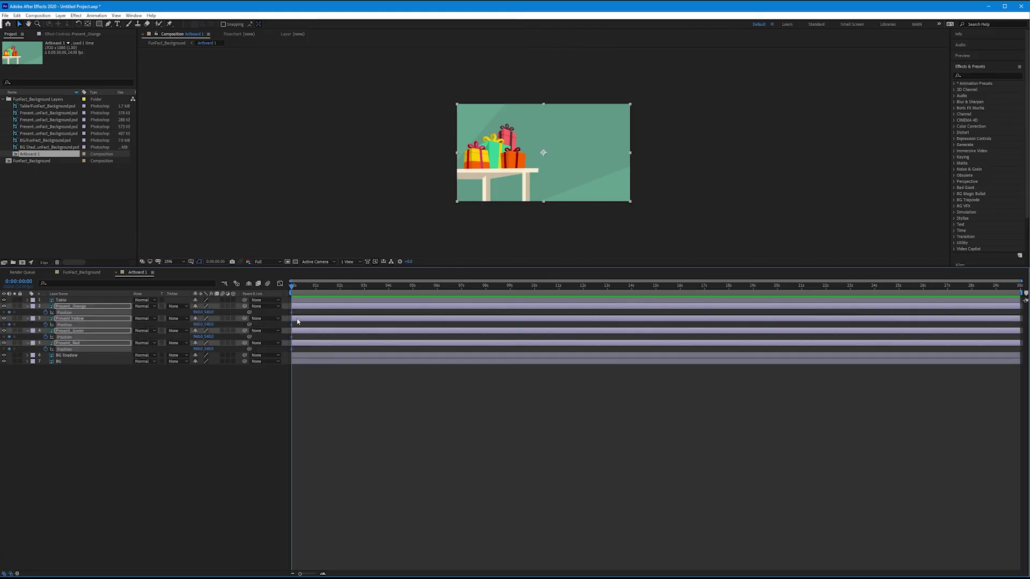
drag(290, 360, 345, 311)
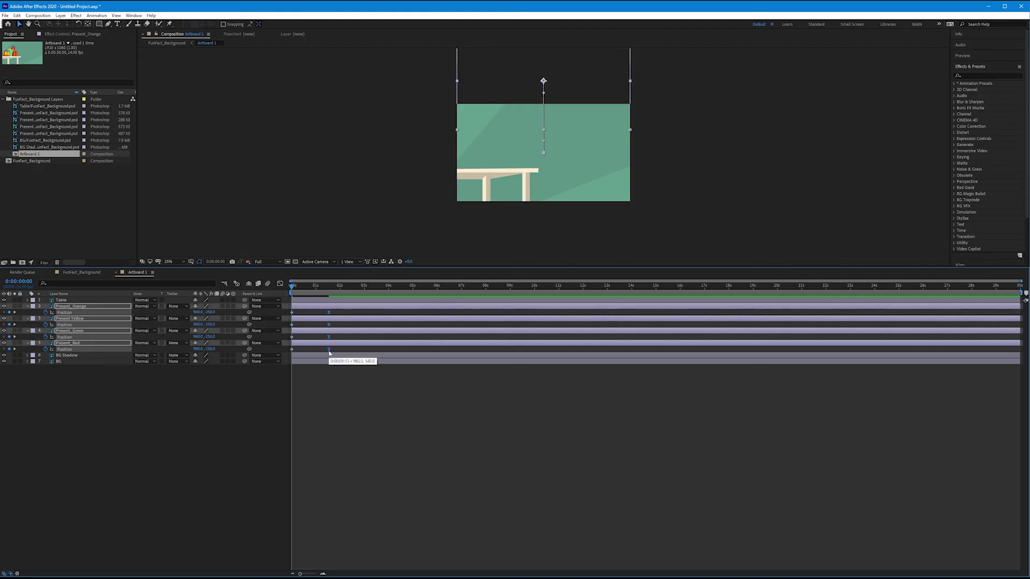
key(shift+F3)
key(shift+F3)
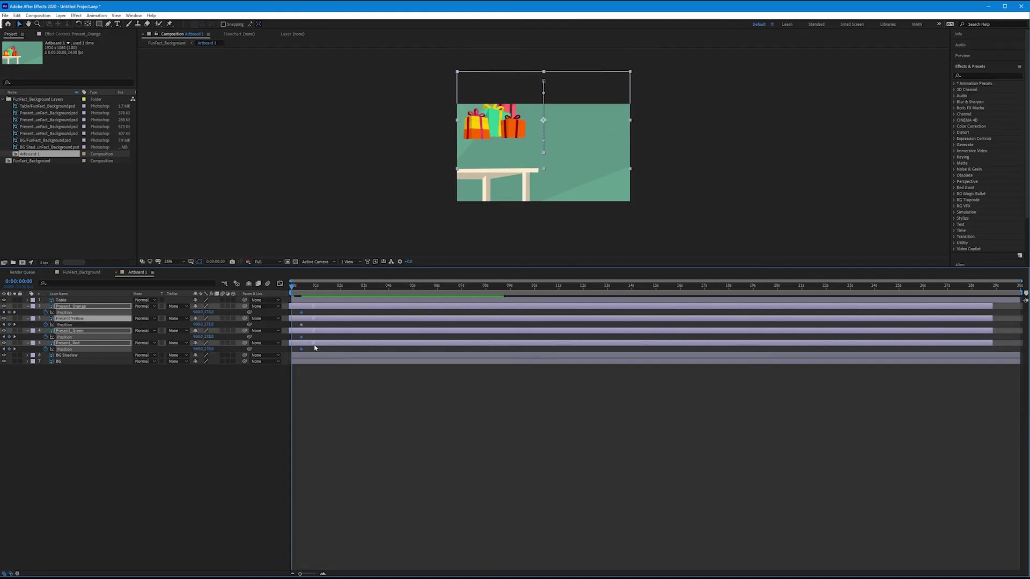
key(;)
drag(606, 349, 468, 349)
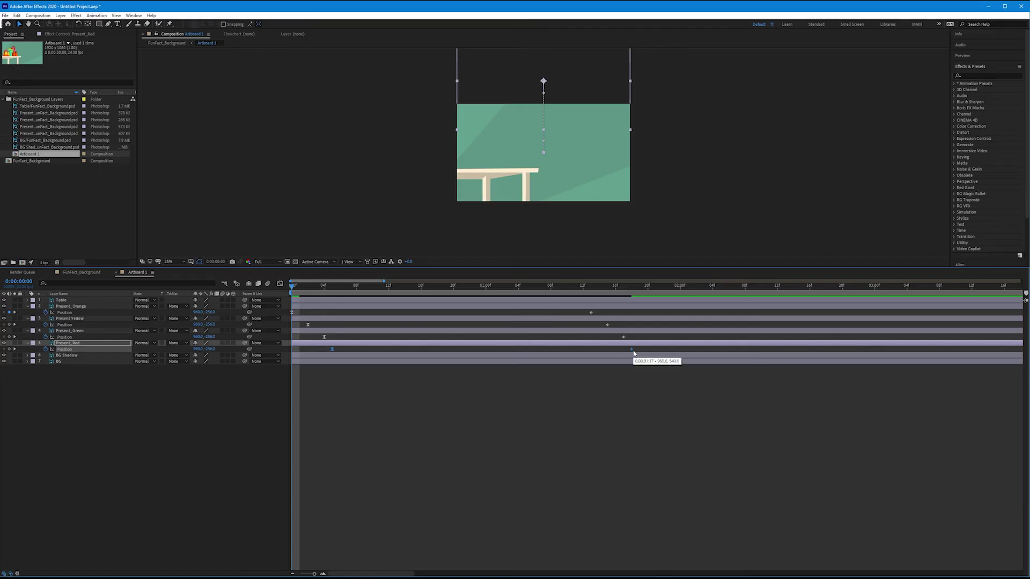
drag(1021, 293, 688, 293)
key(space)
key(space)
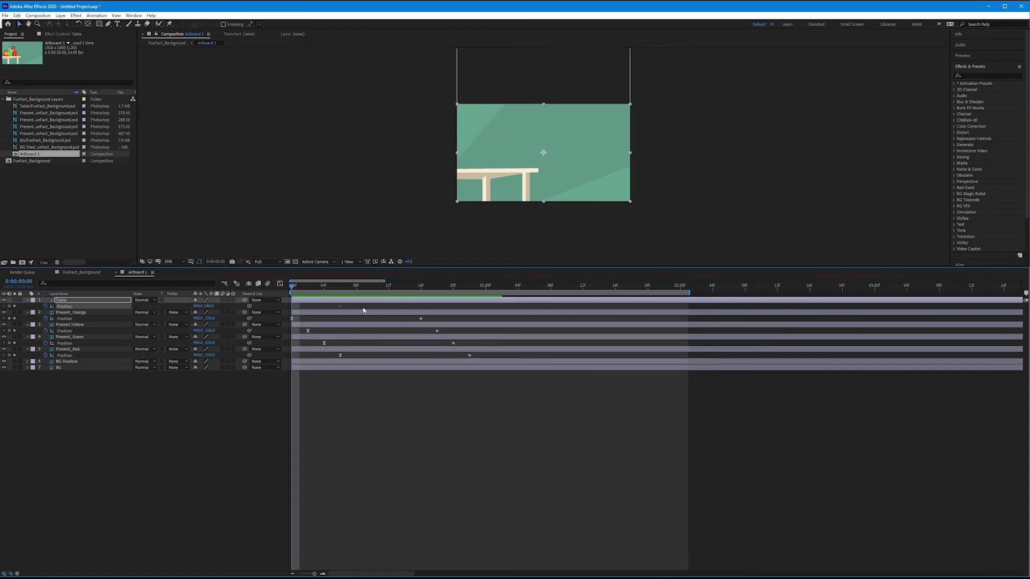
Animate the Table's position and the BG Shadow's Rotation, then preview the animation
click(419, 309)
key(shift+F3)
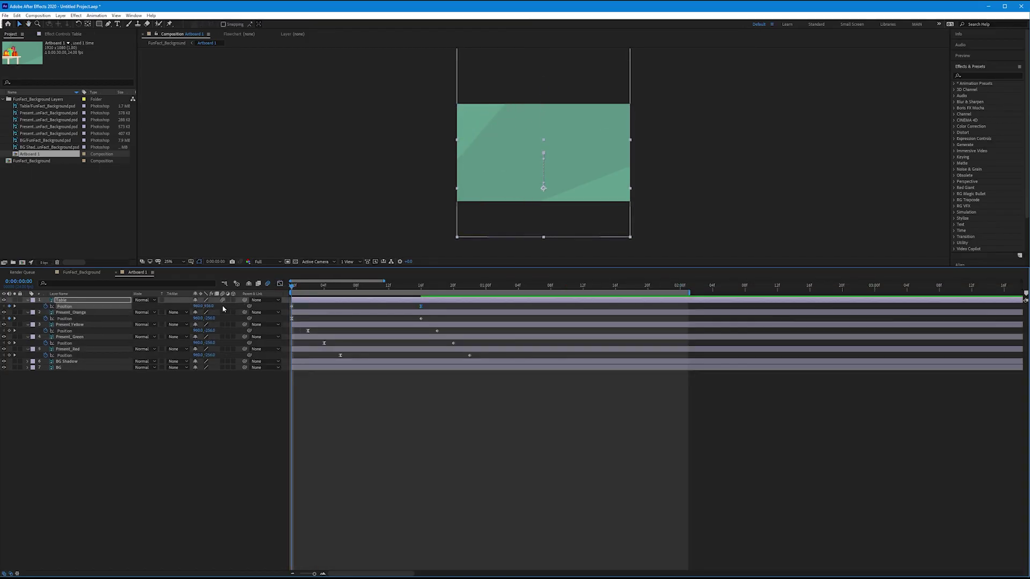
click(293, 362)
key(r)
key(space)
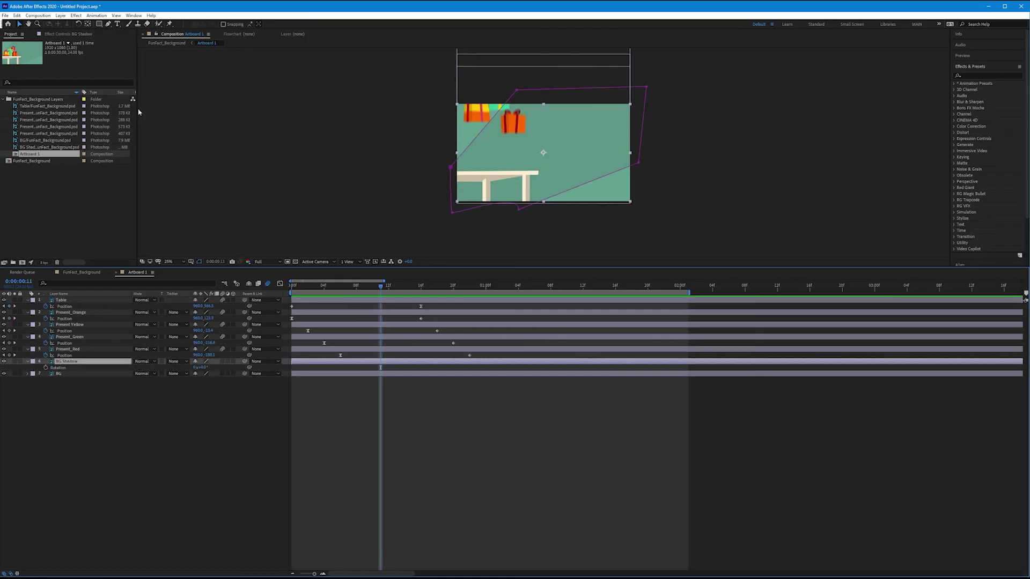
click(59, 368)
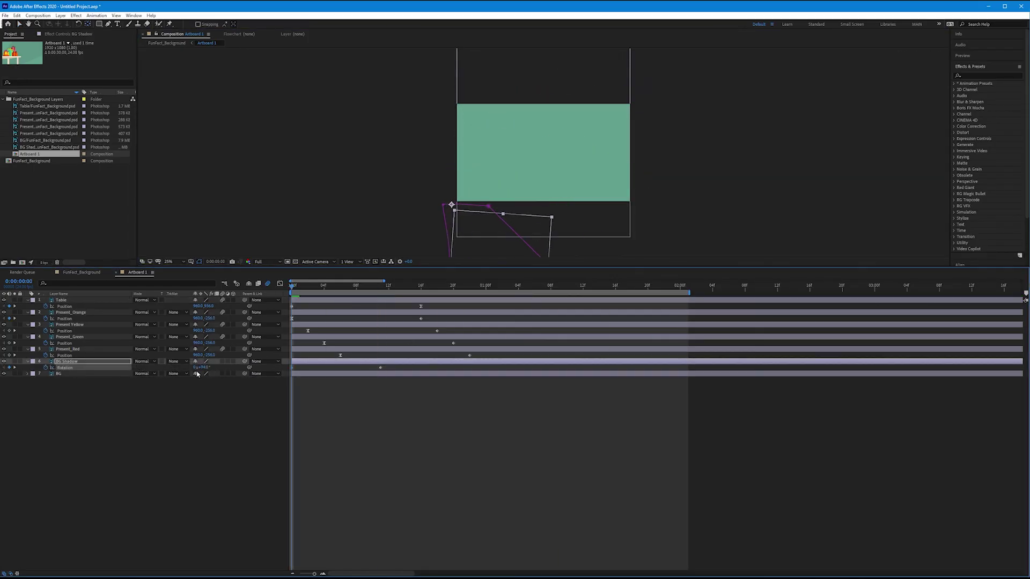